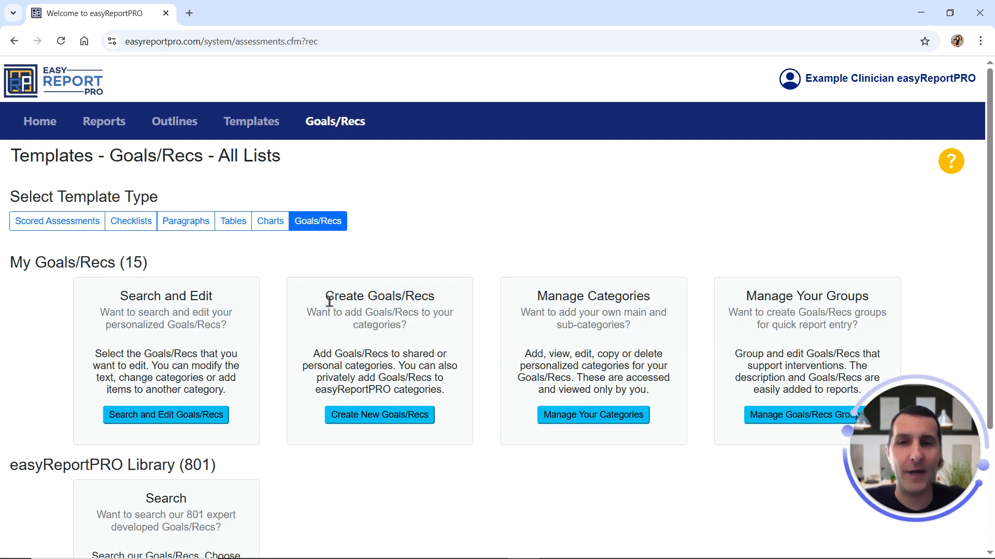
# Start creating new Goals/Recs and paste in the list of listening recommendations that begins with "Chunking Information".
pyautogui.moveTo(330, 297); pyautogui.dragTo(436, 296)
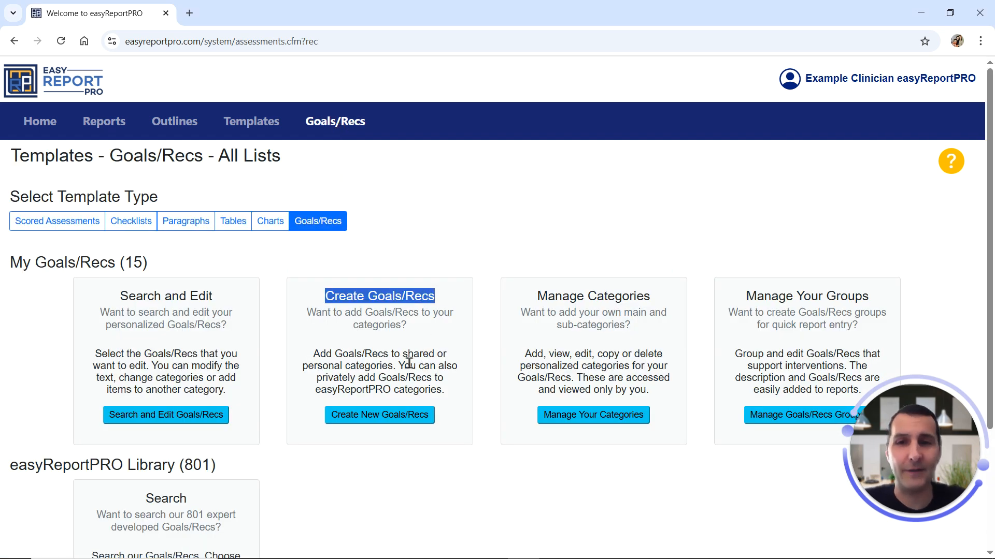
pyautogui.click(383, 420)
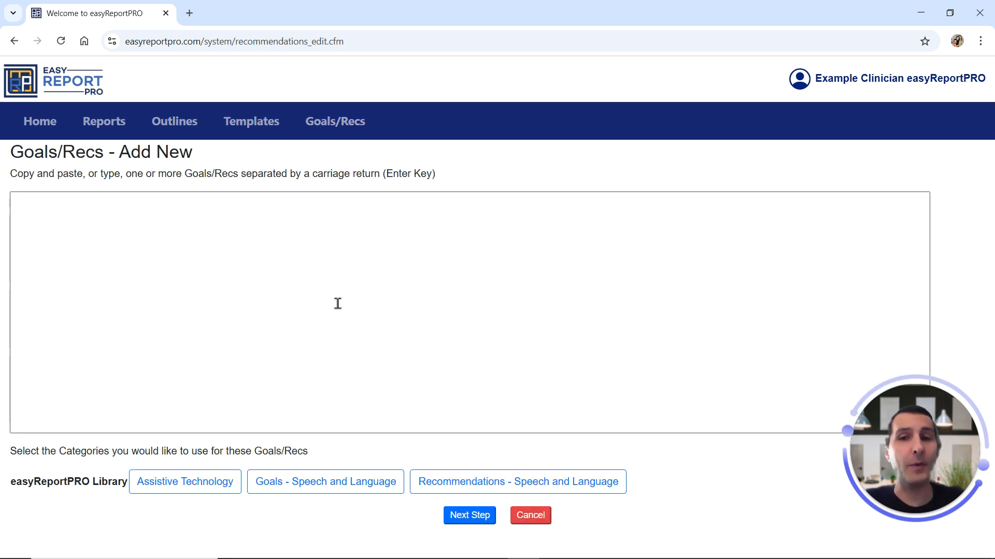
pyautogui.click(338, 271)
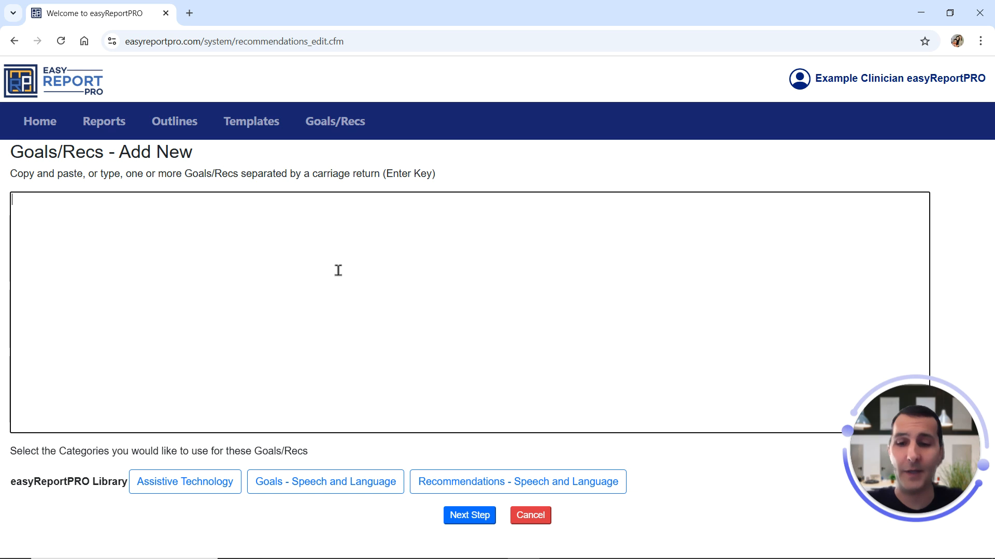
pyautogui.write('Chunking Information: Break down language learning into smaller, manageable parts. For example, introduce a few new words at a time, rather than providing Michelle with longer text. Educators should frequently check in with Michelle to ensure that she understands the information. List out relevant or key vocabulary words that support the main idea and details that will be used in assignments and/or passages and then expand to broader concepts. Support Michelle\'s identification of the important information to understand. It might also be helpful to identify what information is not relevant to the goal of the listening task. Ask Michelle to generate and answer "teacher-like" questions following a lesson or passage.')
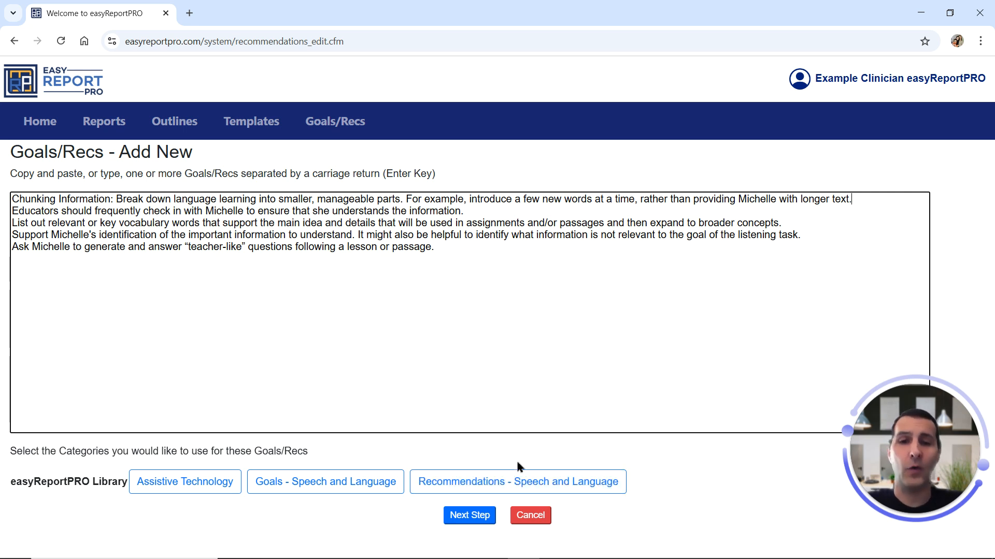
# Assign the pasted recommendations to the Recommendations - Speech and Language category with Listening Comprehension as their criterion.
pyautogui.click(499, 483)
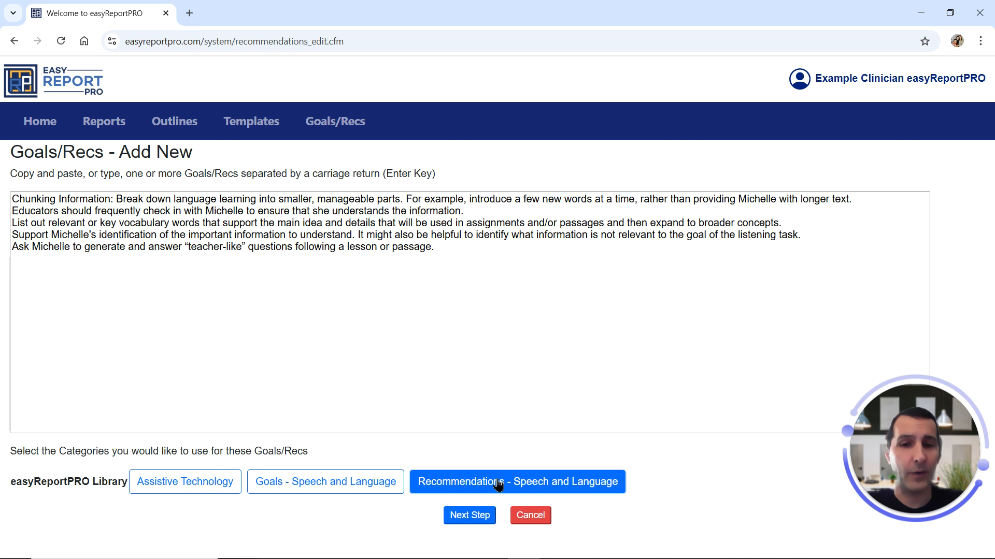
pyautogui.click(470, 518)
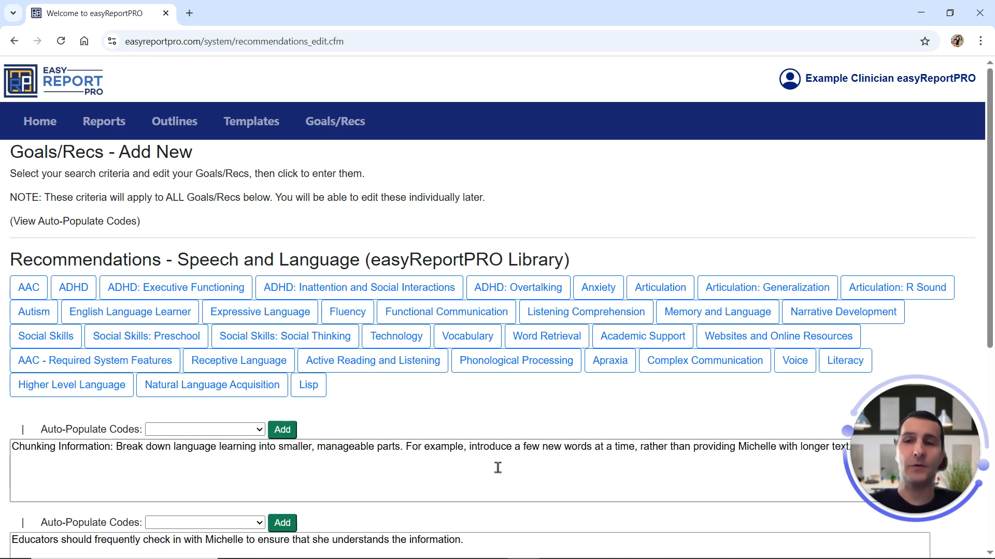
pyautogui.scroll(-4, 495, 462)
pyautogui.scroll(-3, 453, 273)
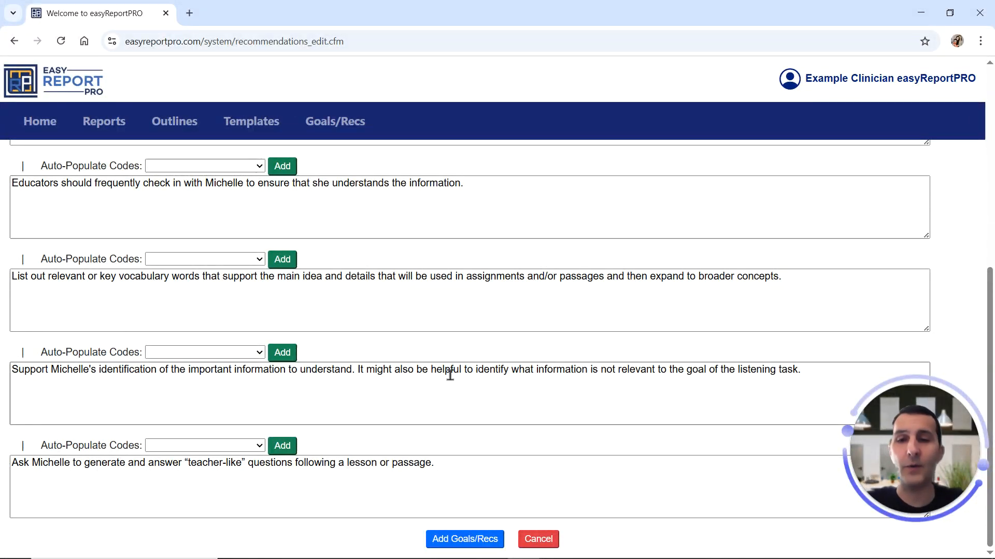
pyautogui.scroll(4, 462, 373)
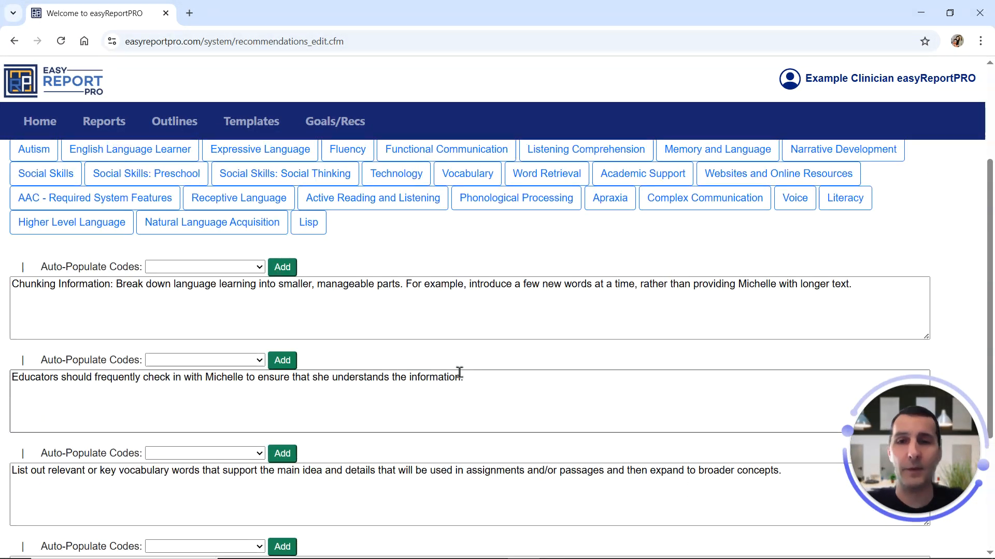
pyautogui.scroll(3, 456, 373)
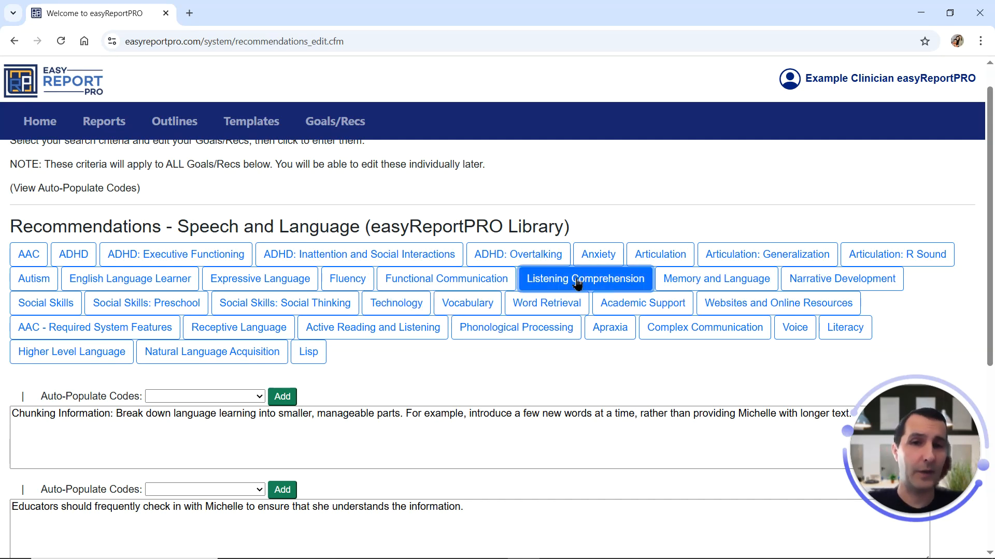
# Replace the student's name in the "Chunking Information" recommendation with the First Name auto-populate code xxnamexx.
pyautogui.scroll(-3, 576, 283)
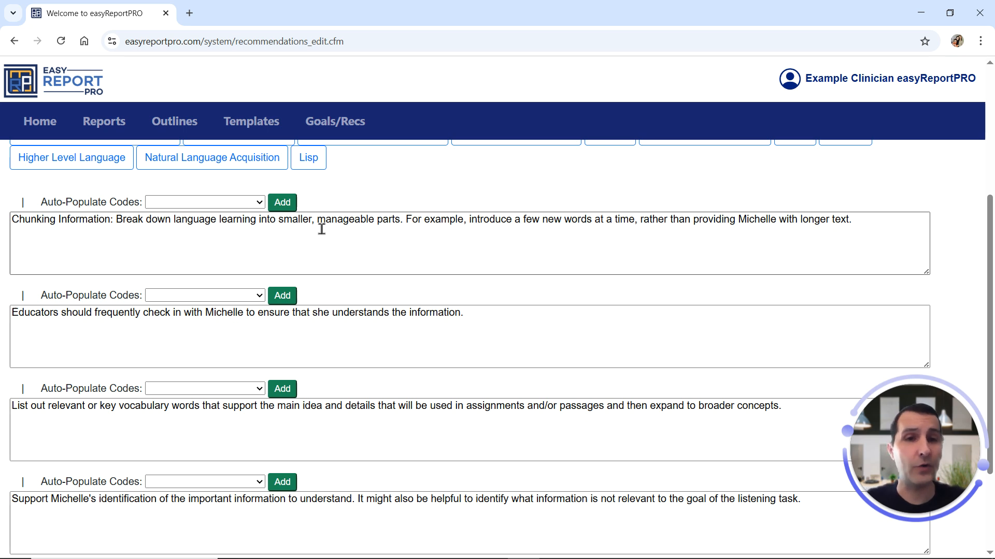
pyautogui.click(260, 202)
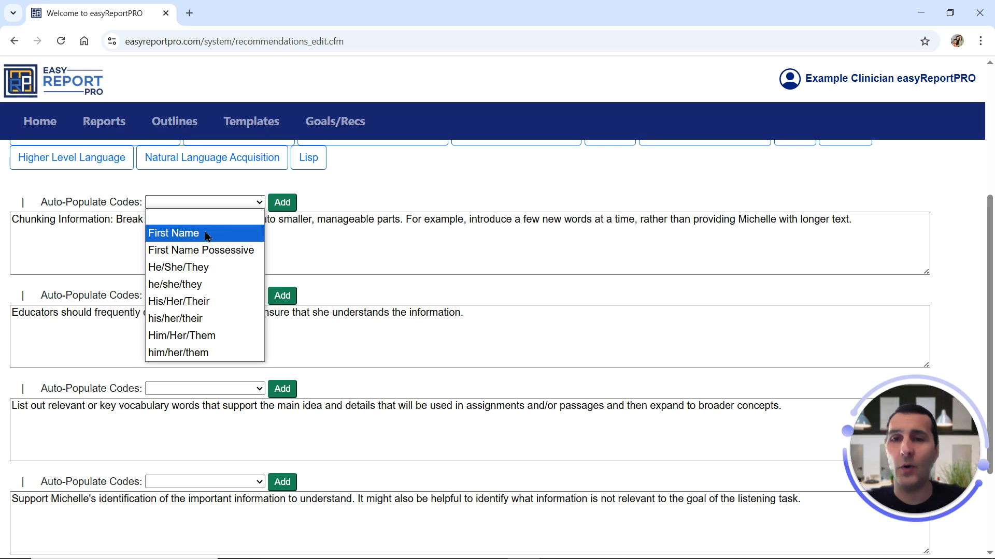
pyautogui.click(176, 232)
pyautogui.click(282, 202)
pyautogui.doubleClick(873, 222)
pyautogui.hotkey('ctrl', 'c')
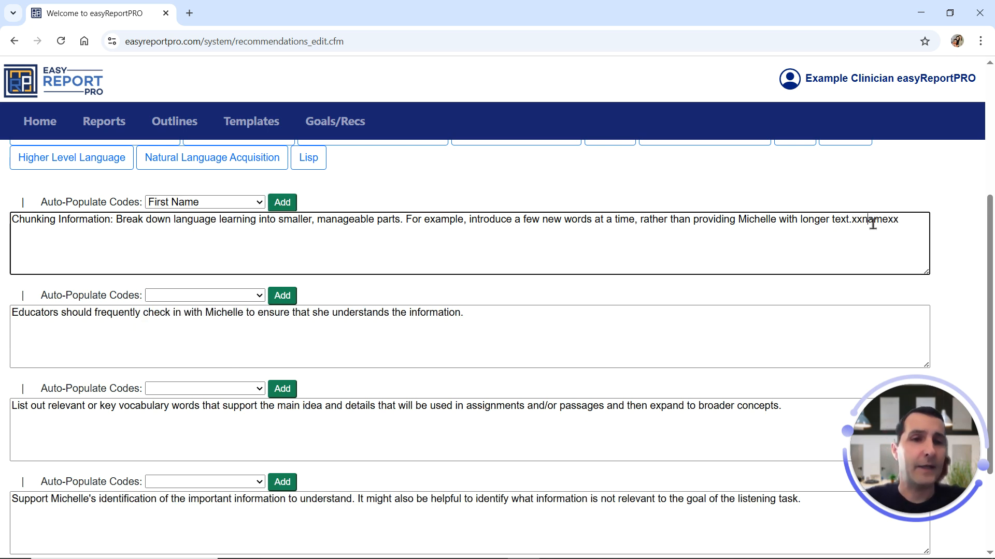
pyautogui.press('BackSpace')
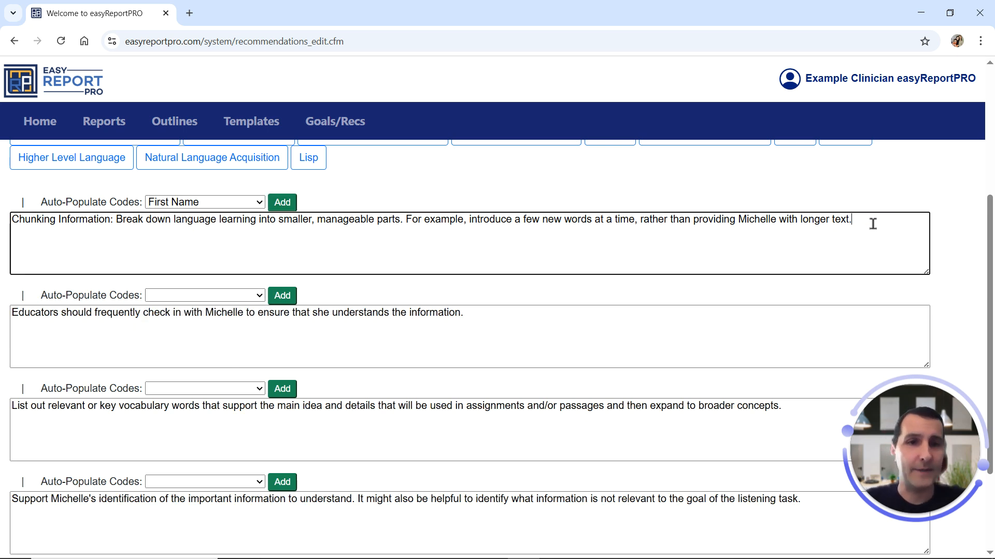
pyautogui.doubleClick(756, 220)
pyautogui.hotkey('ctrl', 'v')
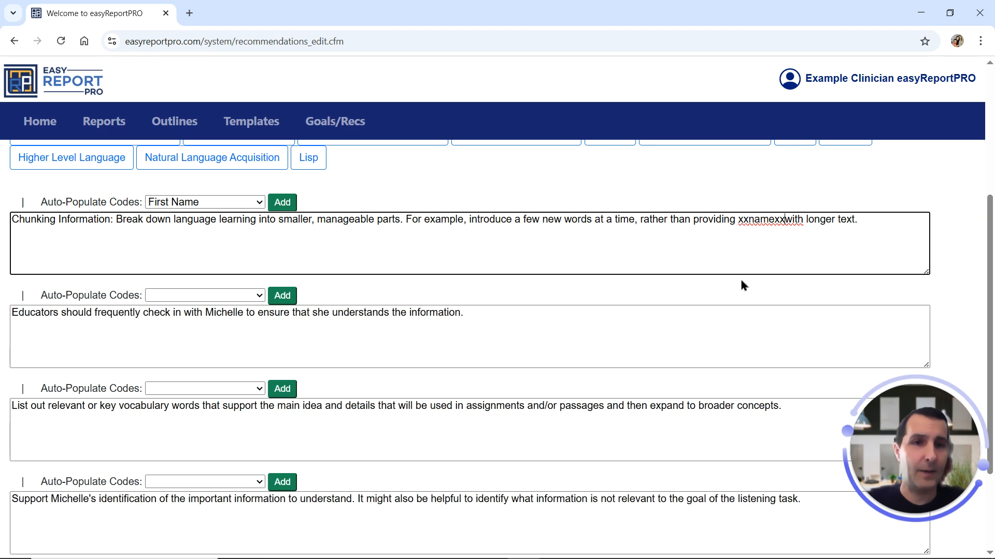
# Replace the student's name with xxnamexx in the "Educators should frequently check in" and "teacher-like" questions recommendations.
pyautogui.doubleClick(226, 314)
pyautogui.hotkey('ctrl', 'v')
pyautogui.scroll(-3, 223, 329)
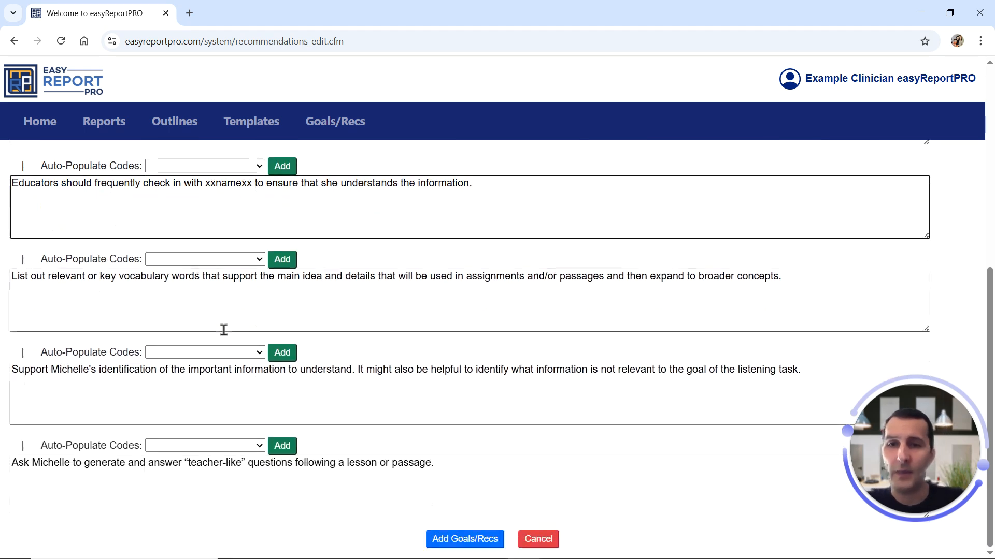
pyautogui.doubleClick(51, 463)
pyautogui.hotkey('ctrl', 'v')
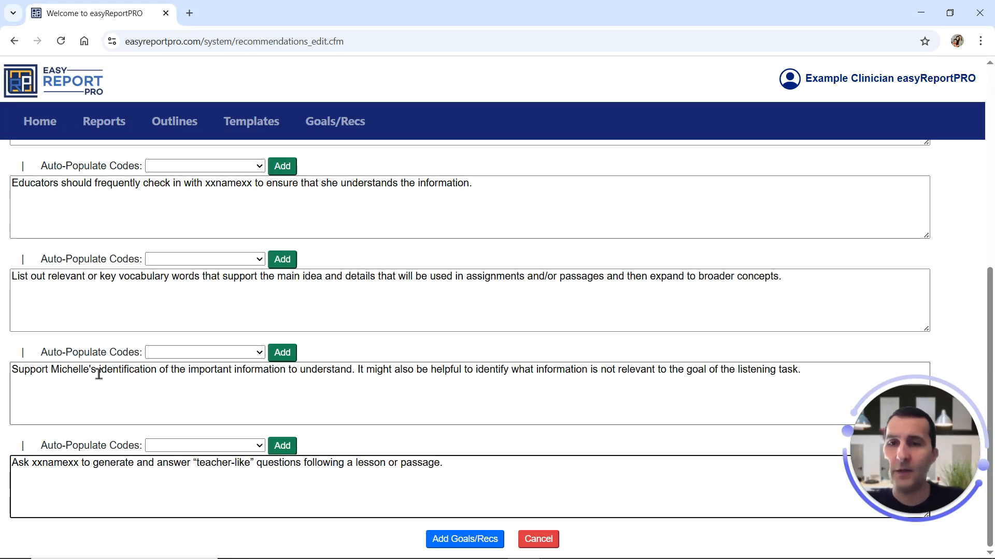
# Replace the student's possessive name in the recommendation about identifying important information with the First Name Possessive code xxnamepxx.
pyautogui.moveTo(97, 370); pyautogui.dragTo(50, 372)
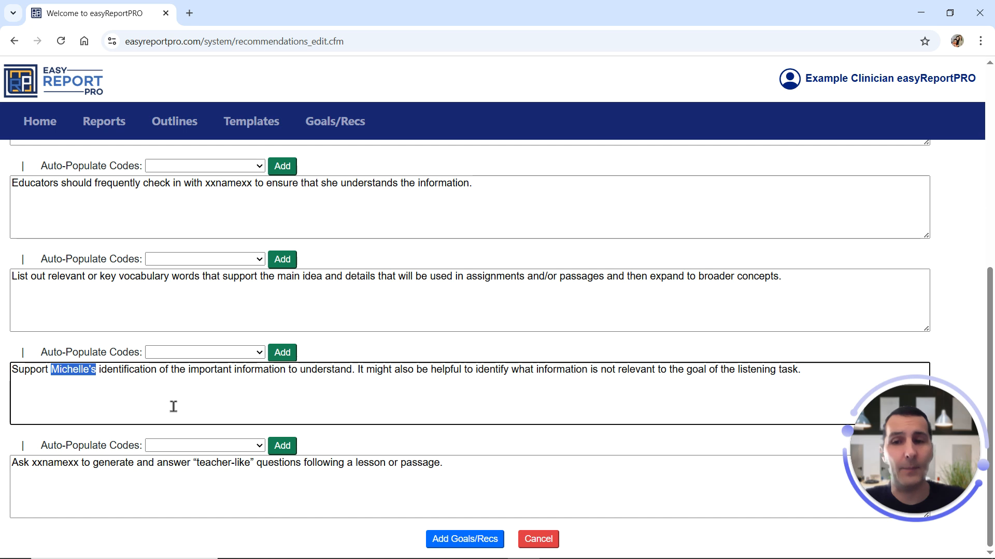
pyautogui.click(258, 354)
pyautogui.click(208, 401)
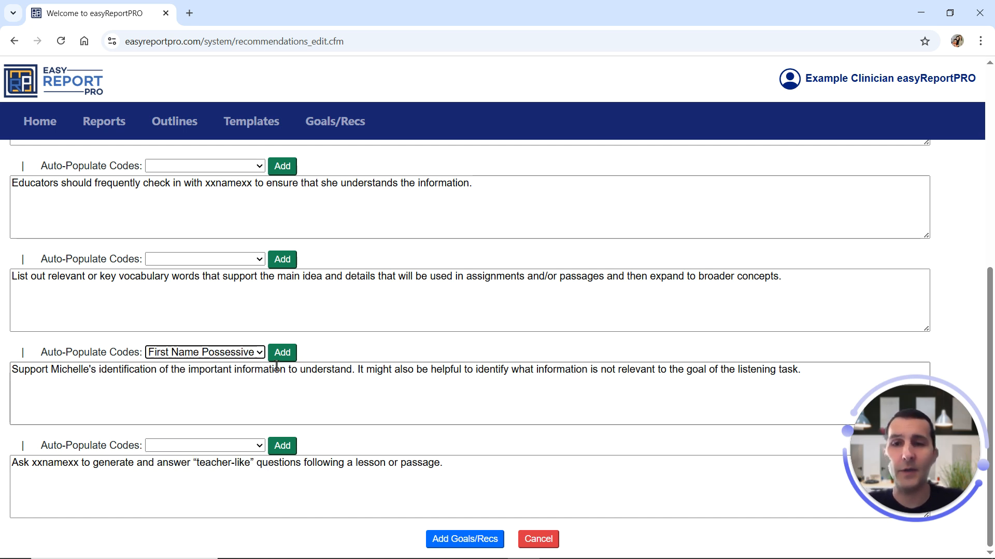
pyautogui.click(282, 353)
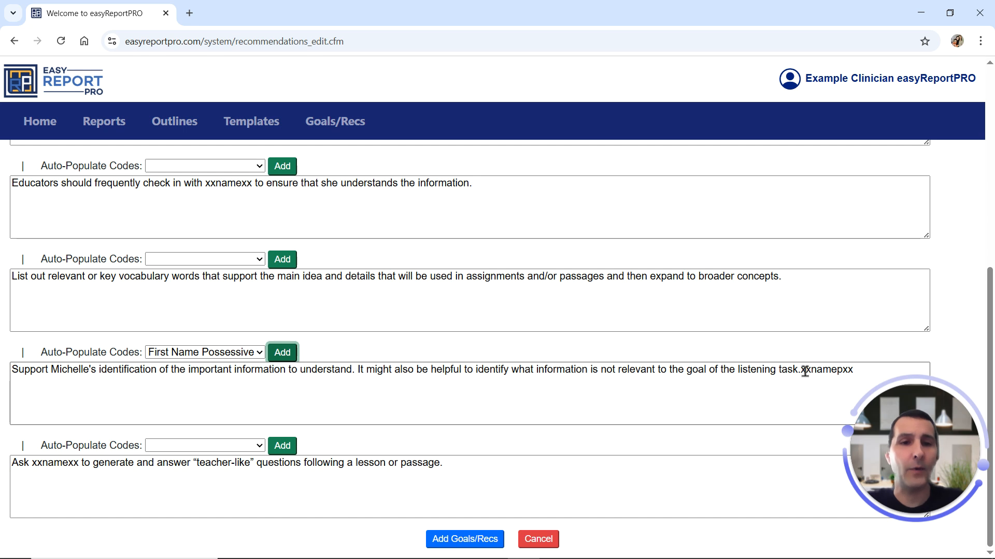
pyautogui.moveTo(801, 371); pyautogui.dragTo(855, 371)
pyautogui.hotkey('ctrl', 'c')
pyautogui.press('BackSpace')
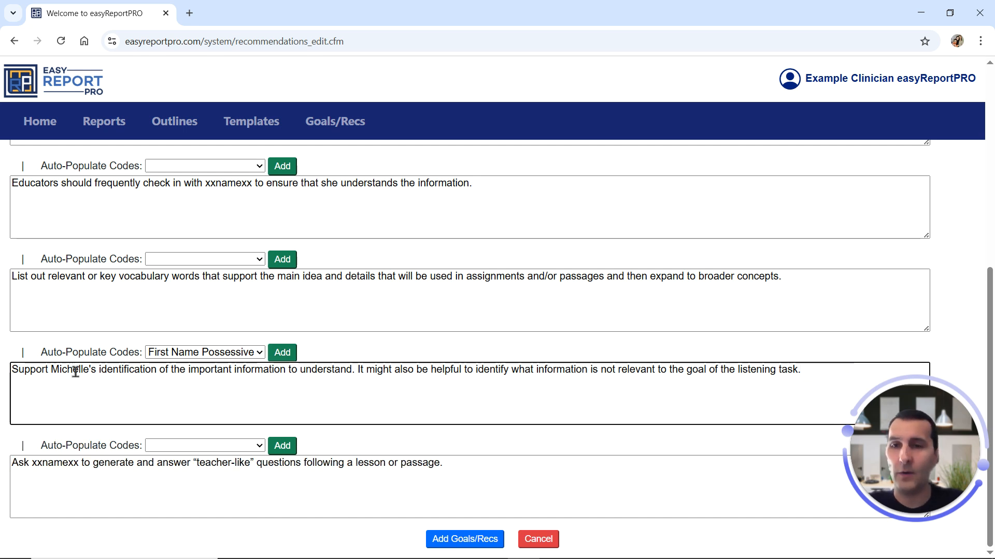
pyautogui.moveTo(52, 371); pyautogui.dragTo(98, 372)
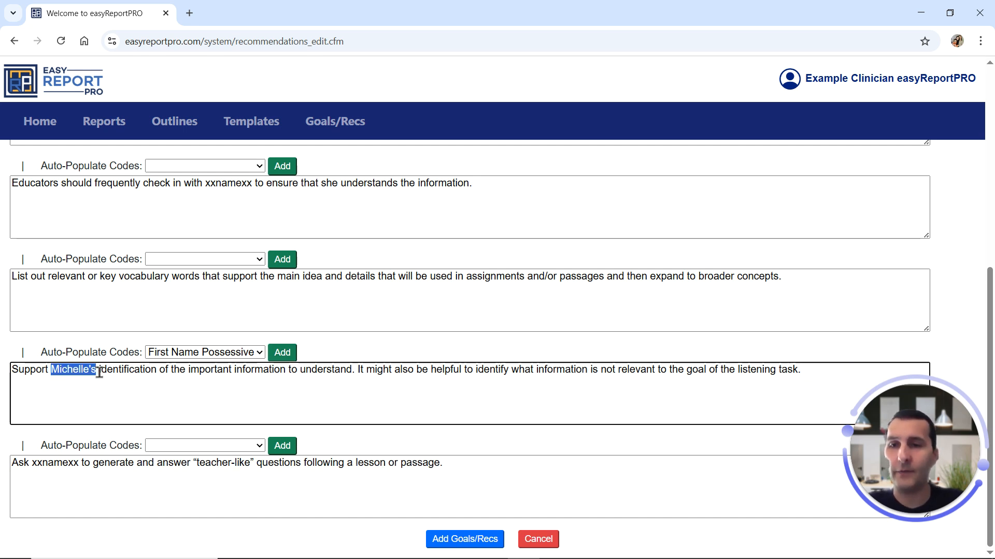
pyautogui.hotkey('ctrl', 'v')
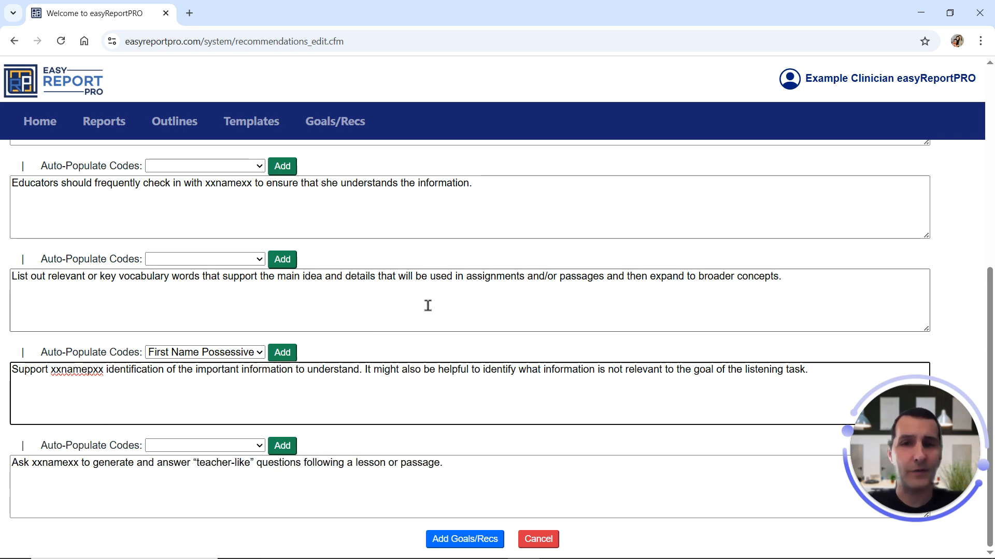
# Replace "she" in the "Educators should frequently check in" recommendation with the he/she/they code xxhstheyxx and add all the Goals/Recs.
pyautogui.scroll(1, 426, 304)
pyautogui.doubleClick(330, 249)
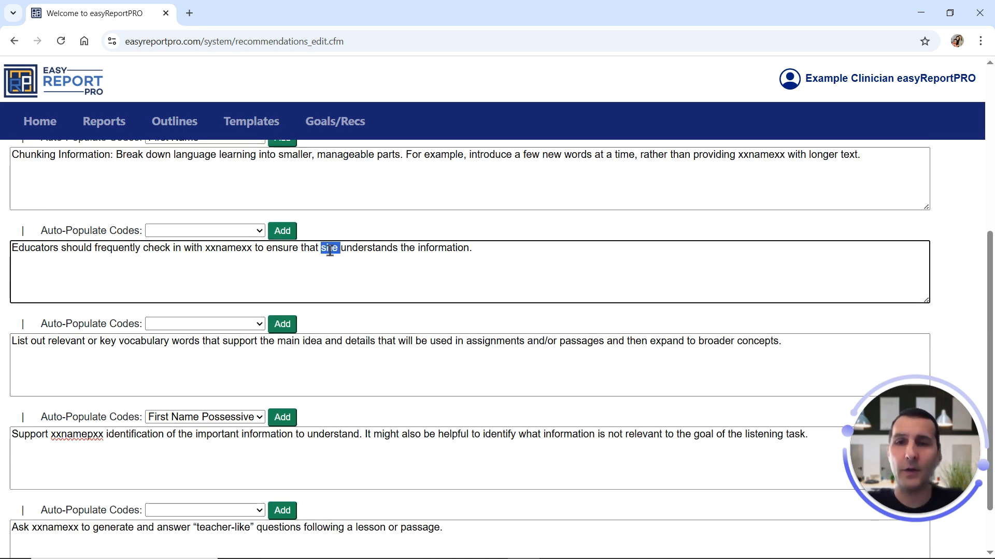
pyautogui.click(260, 232)
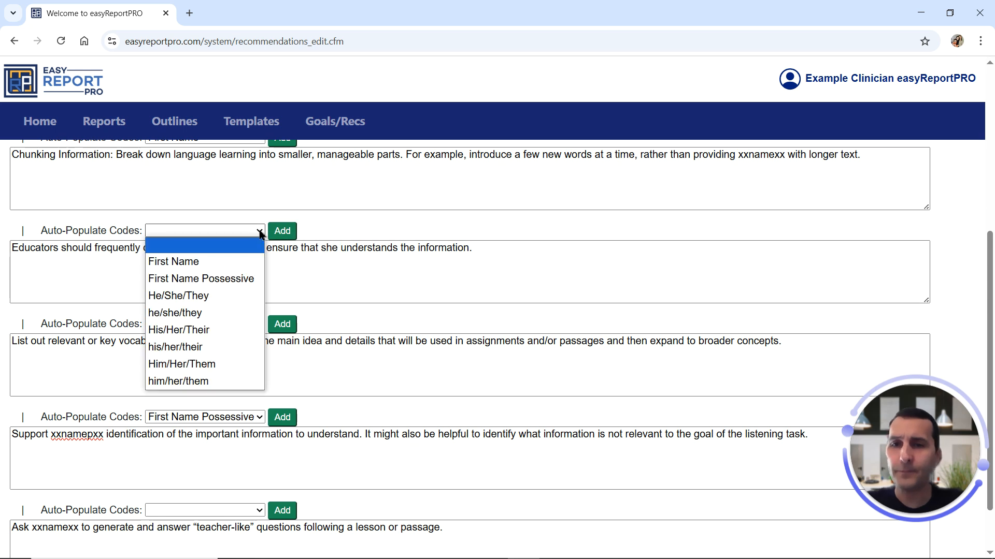
pyautogui.click(177, 313)
pyautogui.click(282, 231)
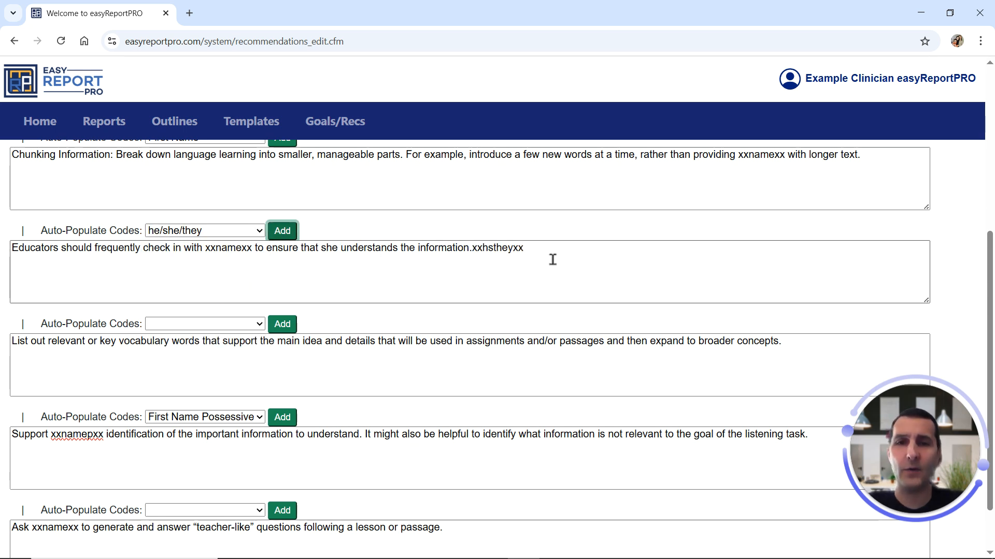
pyautogui.doubleClick(507, 249)
pyautogui.hotkey('ctrl', 'x')
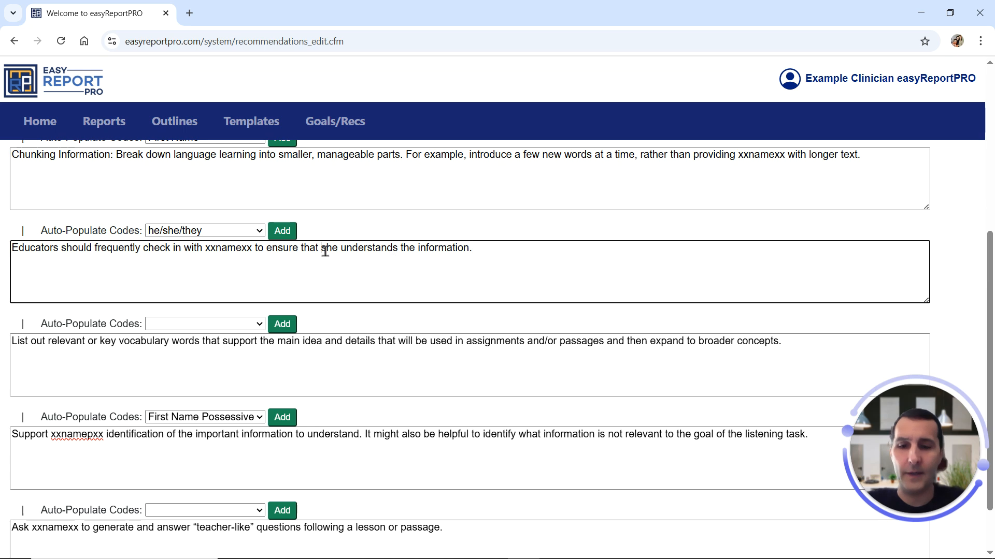
pyautogui.doubleClick(328, 249)
pyautogui.hotkey('ctrl', 'v')
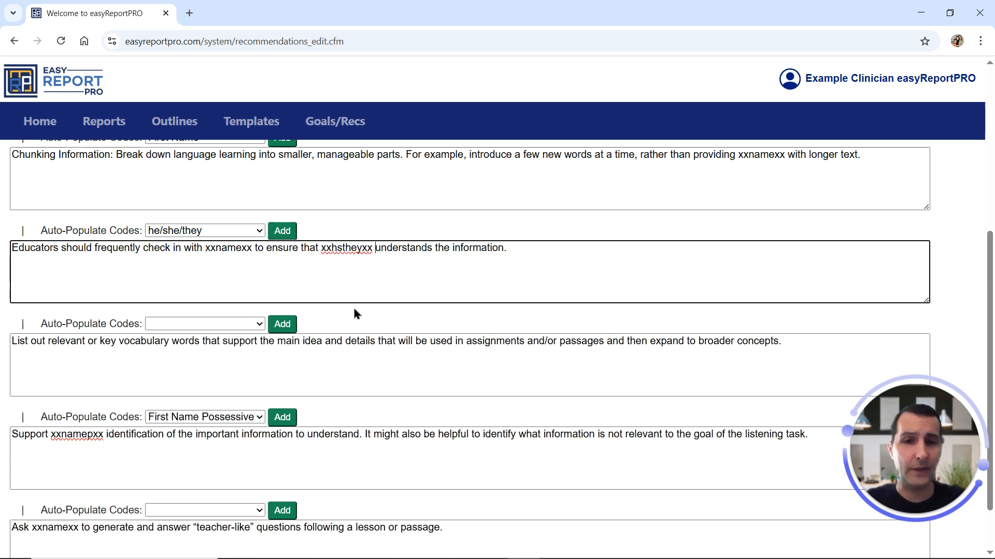
pyautogui.scroll(-2, 384, 331)
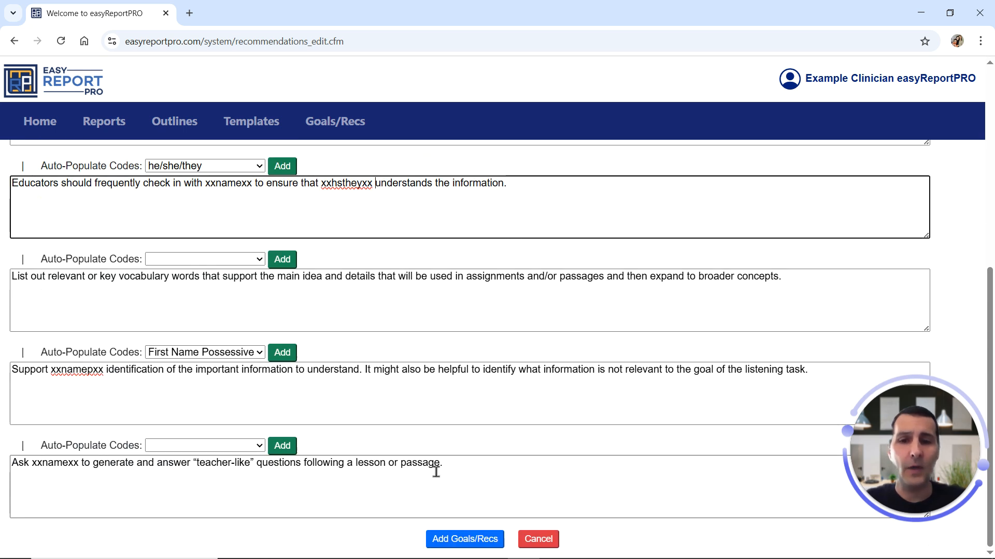
pyautogui.click(474, 539)
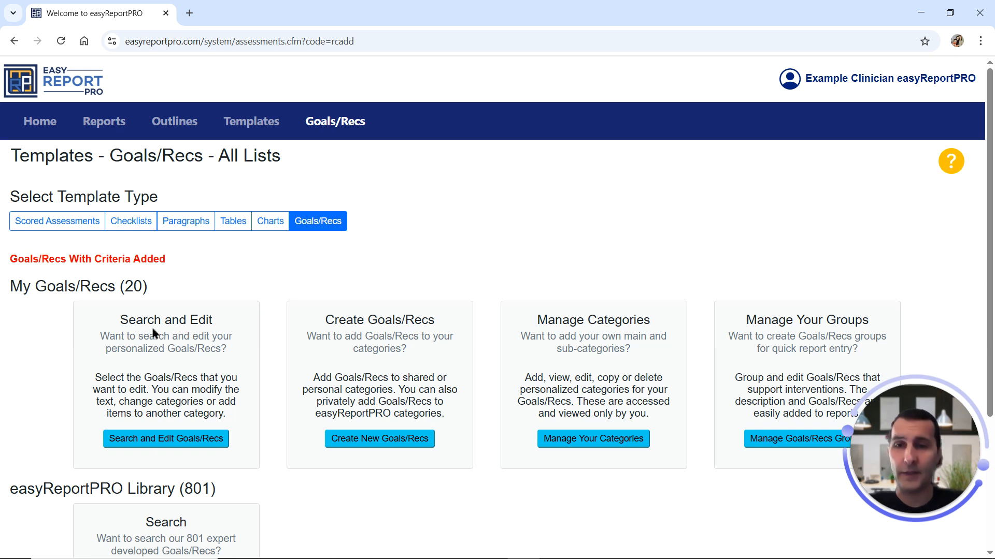
# Search the personal Goals/Recs under Listening Comprehension, review the recommendations found, and leave the search without editing.
pyautogui.click(155, 441)
pyautogui.scroll(-3, 495, 378)
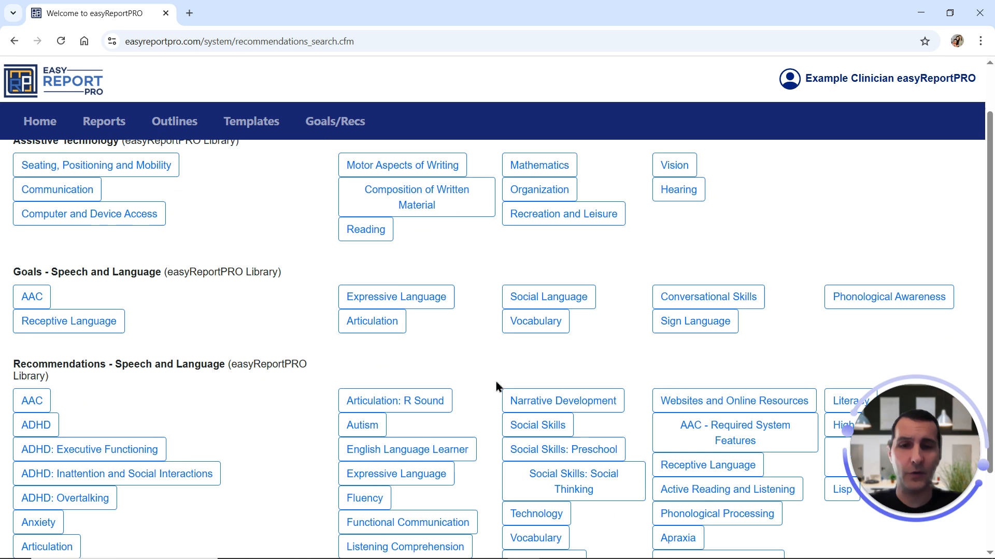
pyautogui.click(416, 450)
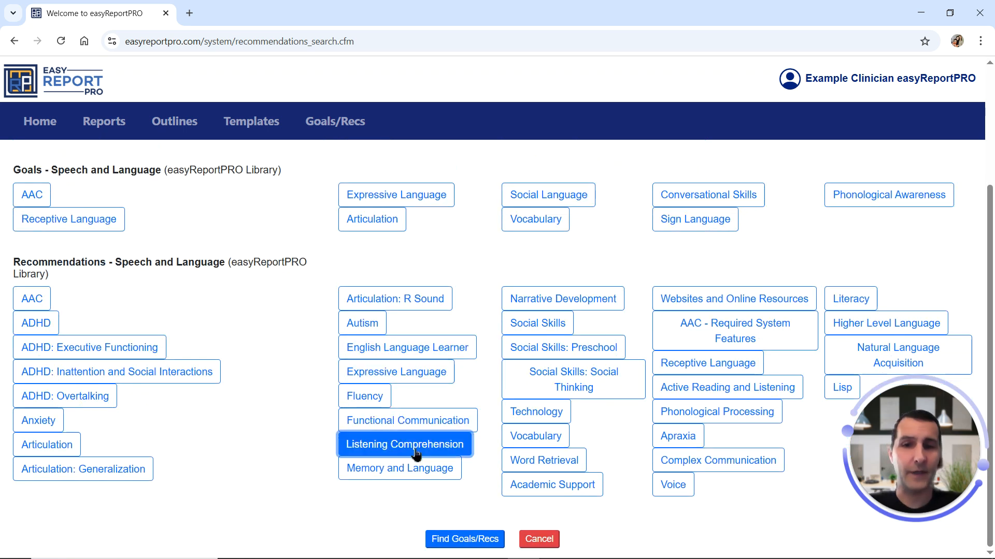
pyautogui.click(465, 539)
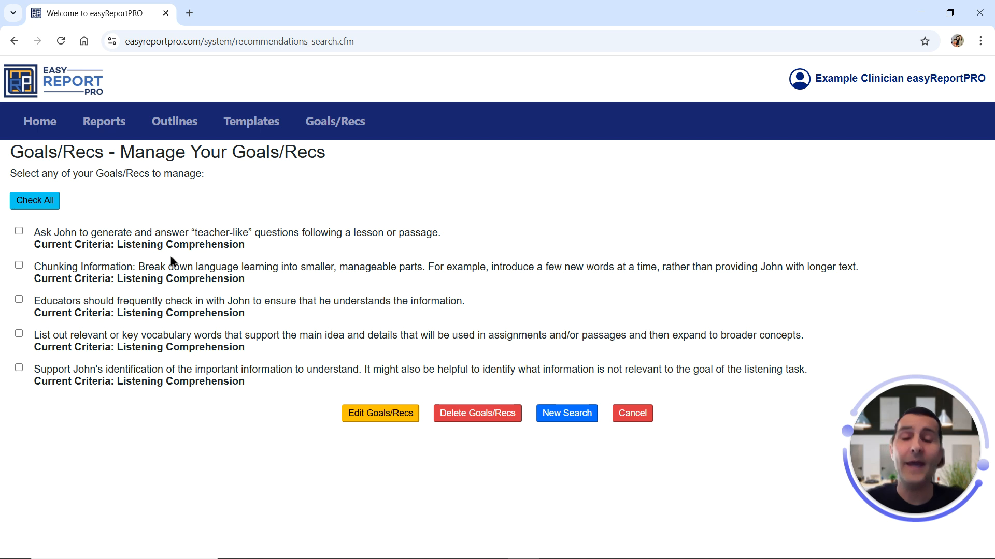
pyautogui.click(638, 414)
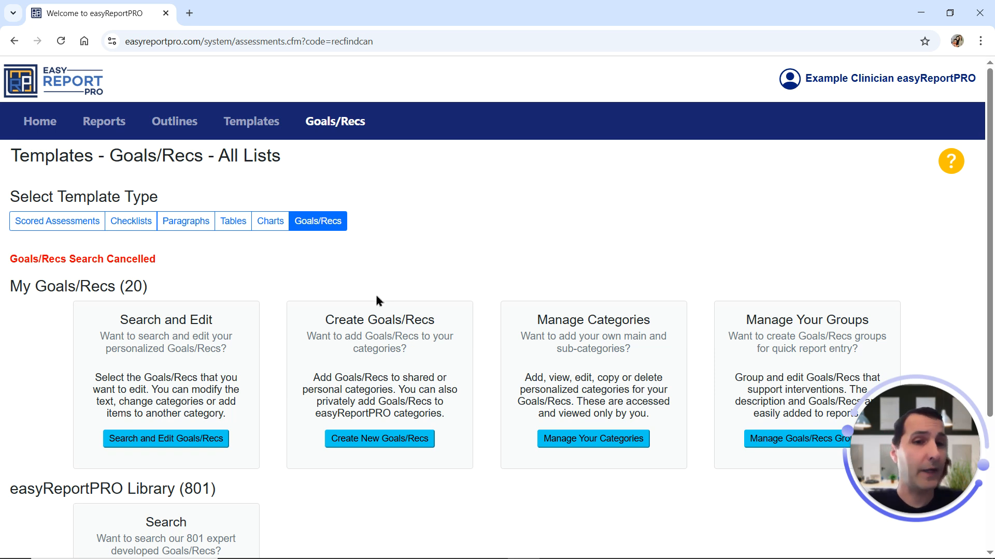
# Create a new personal Goals/Recs category titled "Grade".
pyautogui.moveTo(548, 321); pyautogui.dragTo(644, 321)
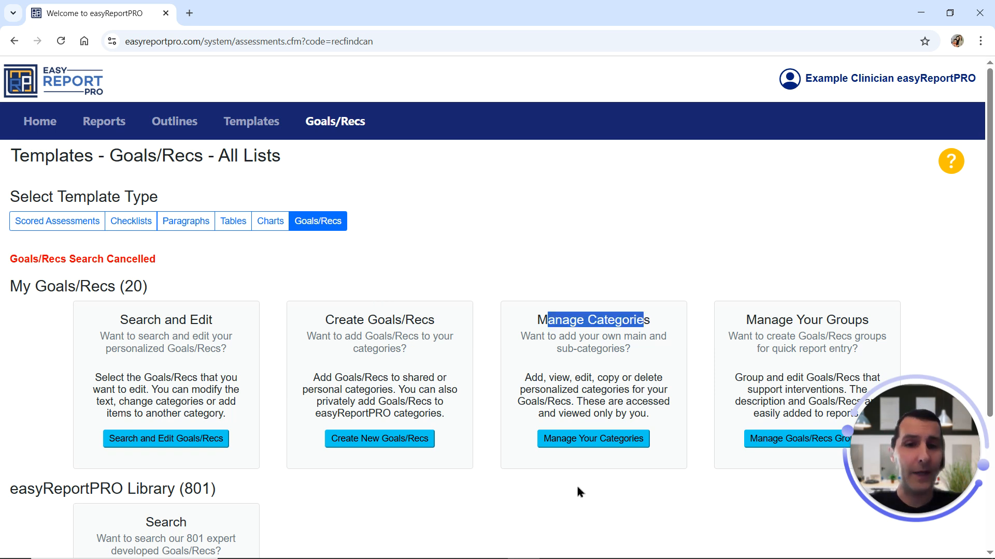
pyautogui.click(590, 439)
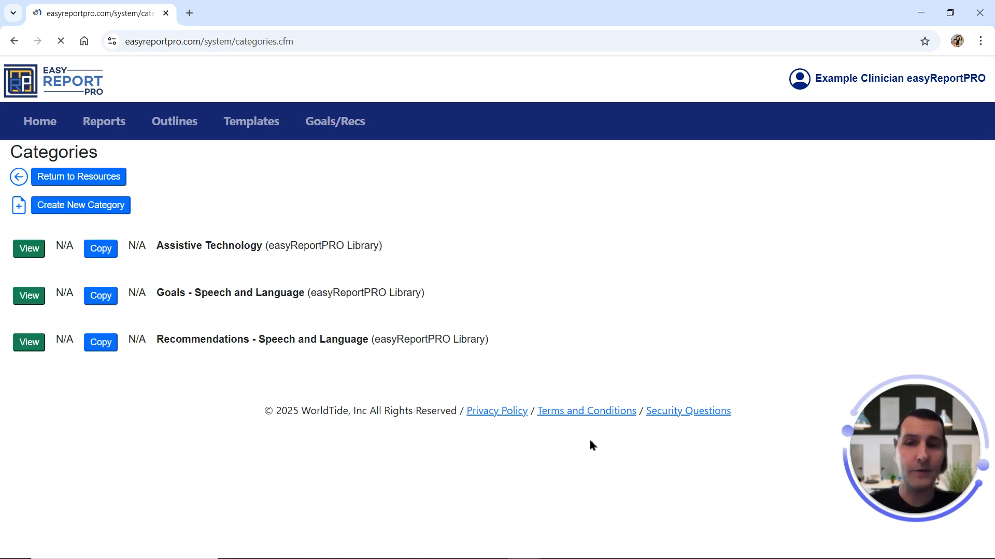
pyautogui.click(108, 207)
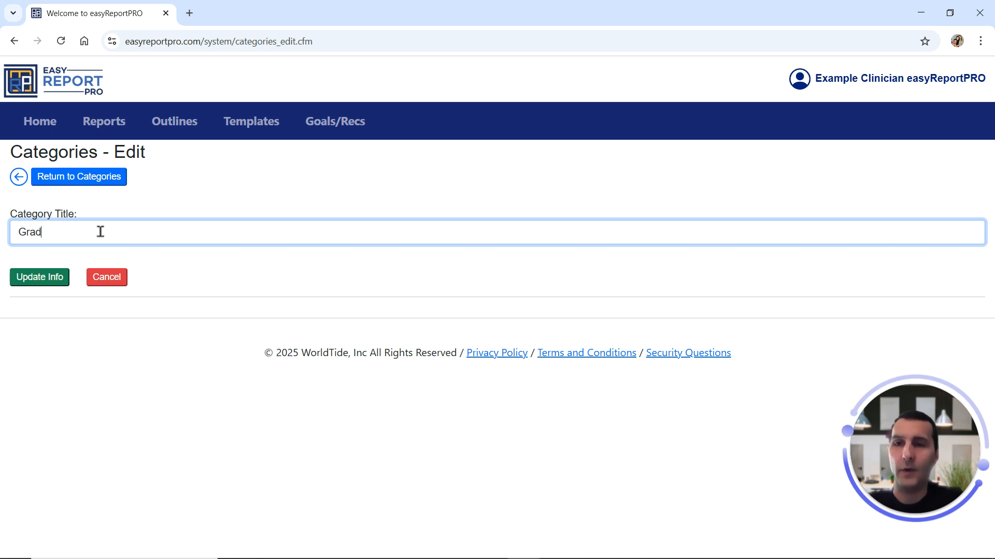
pyautogui.click(50, 283)
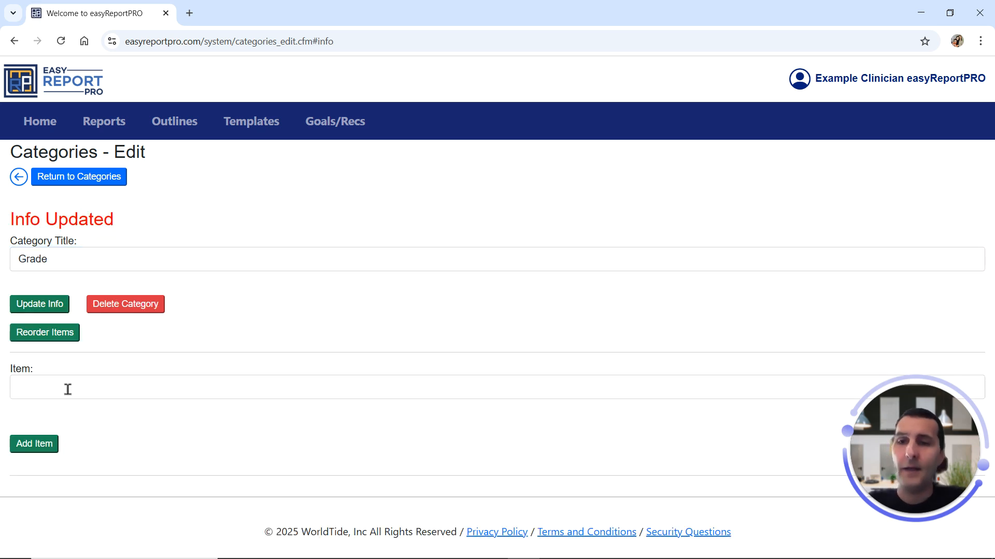
# Add the items 1 and 2 to the Grade category and return to the Goals/Recs lists.
pyautogui.click(67, 388)
pyautogui.write('1')
pyautogui.click(34, 445)
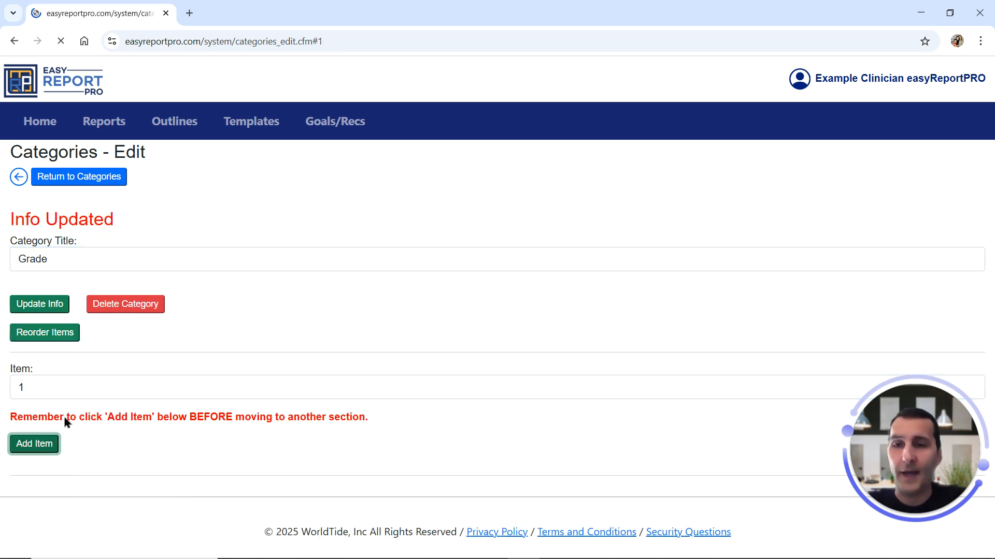
pyautogui.click(53, 396)
pyautogui.write('2')
pyautogui.click(54, 464)
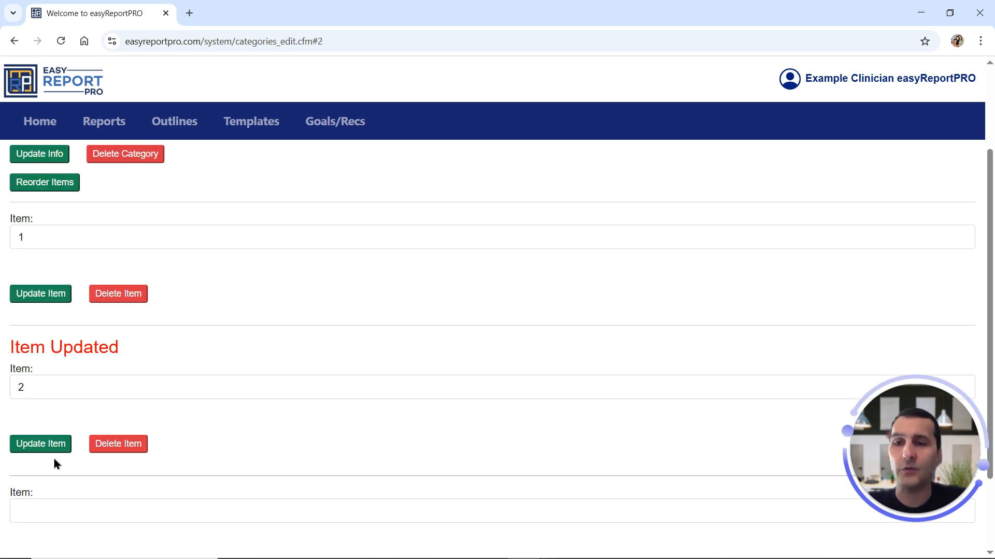
pyautogui.scroll(5, 166, 440)
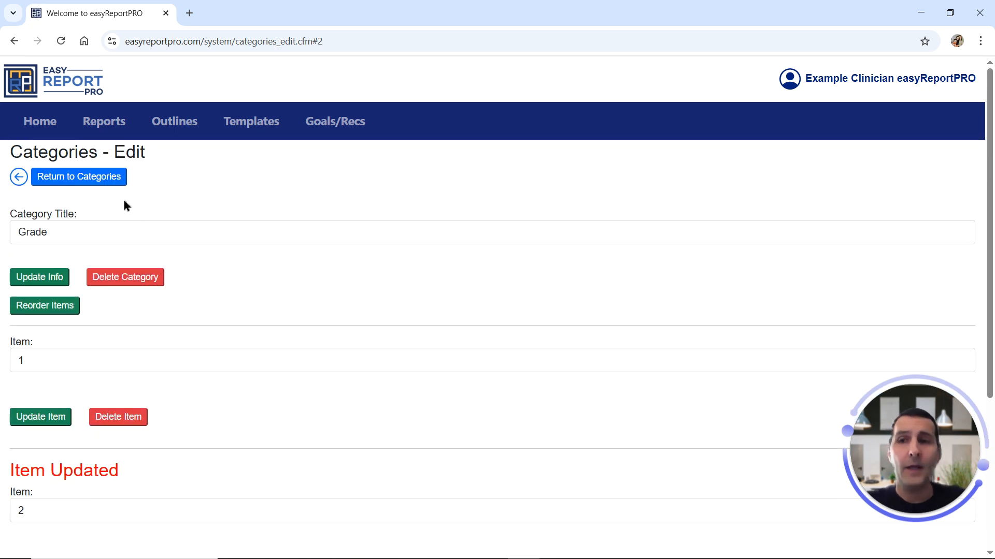
pyautogui.click(101, 179)
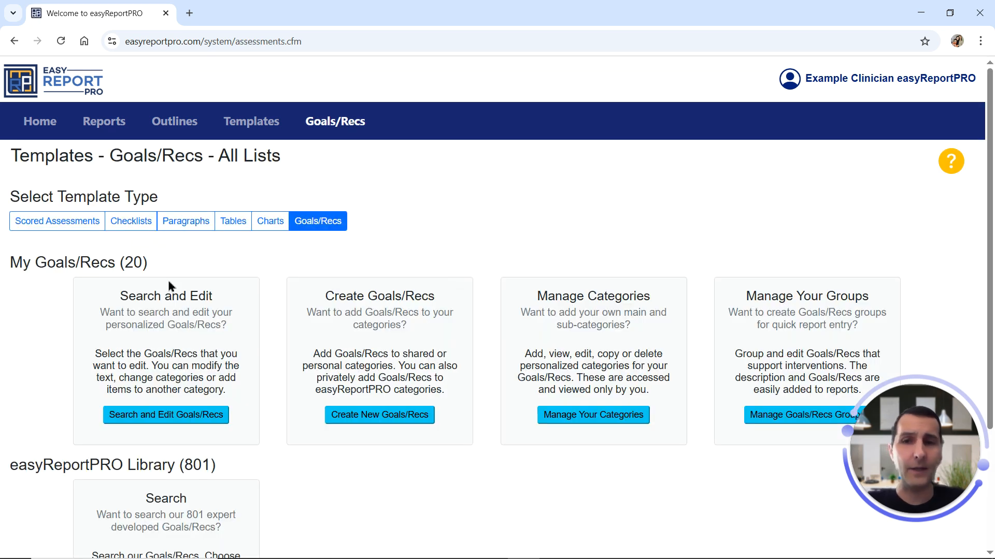
# Search the personal Goals/Recs under the Listening Comprehension recommendations category.
pyautogui.click(150, 414)
pyautogui.scroll(-3, 233, 443)
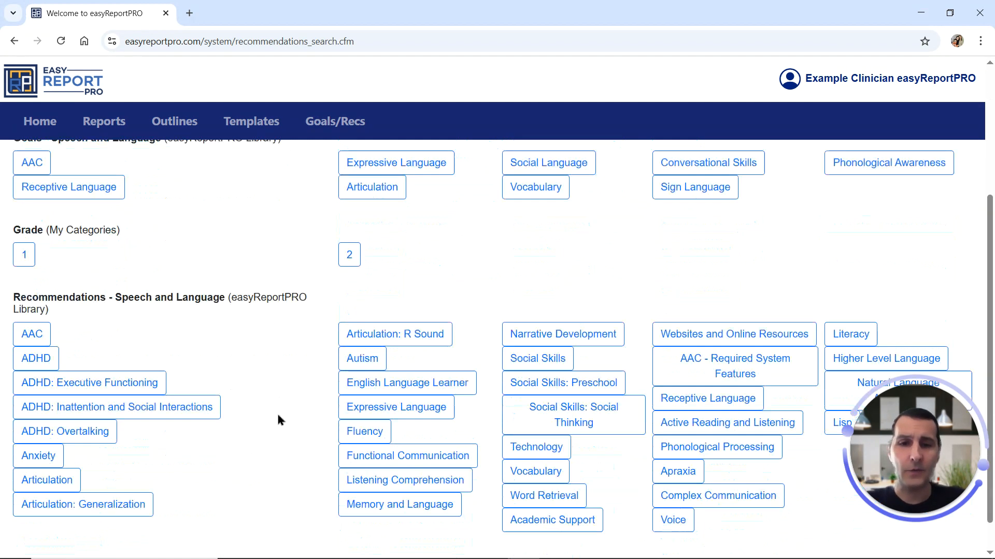
pyautogui.click(415, 480)
pyautogui.scroll(-1, 482, 397)
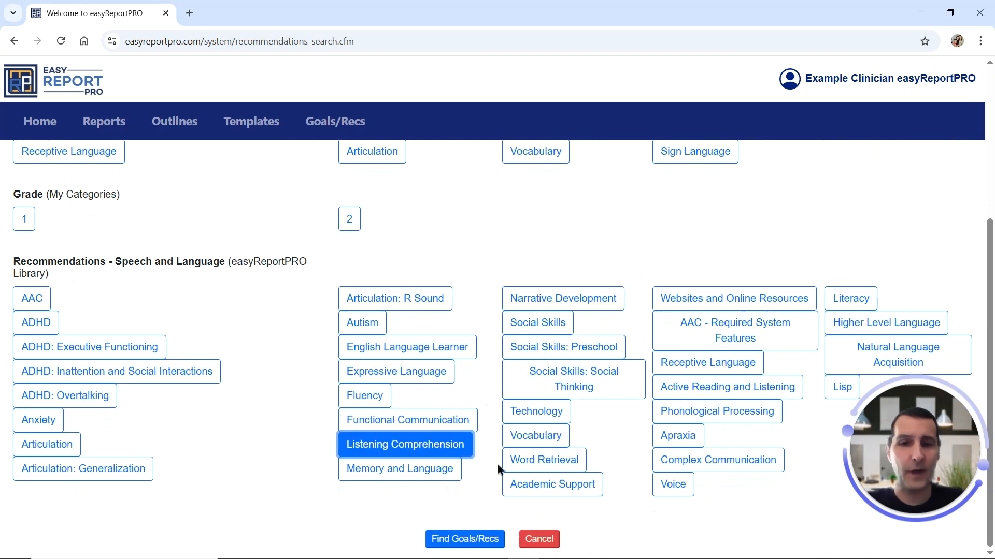
pyautogui.click(478, 539)
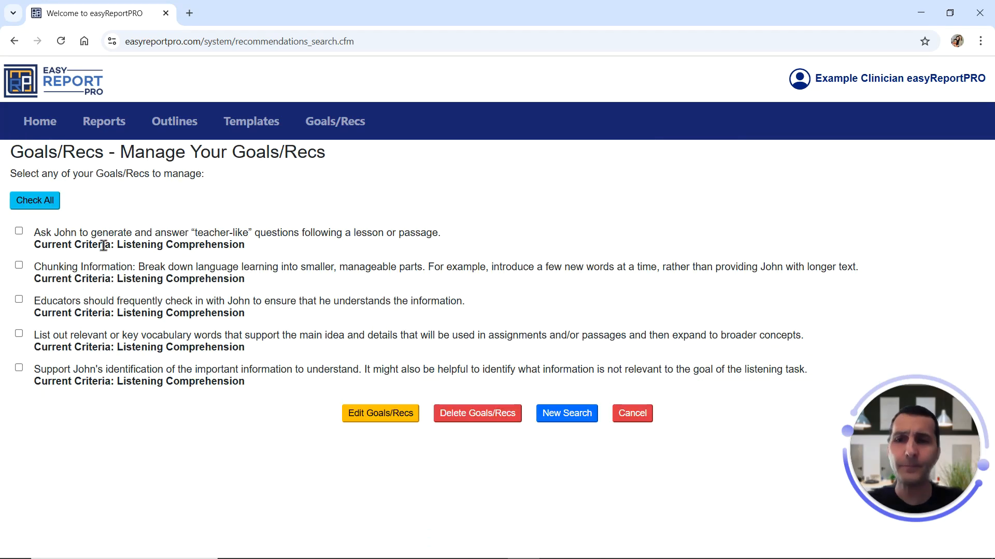
# Open the "Chunking Information" and "Educators should frequently check in" recommendations for editing.
pyautogui.click(19, 266)
pyautogui.click(19, 300)
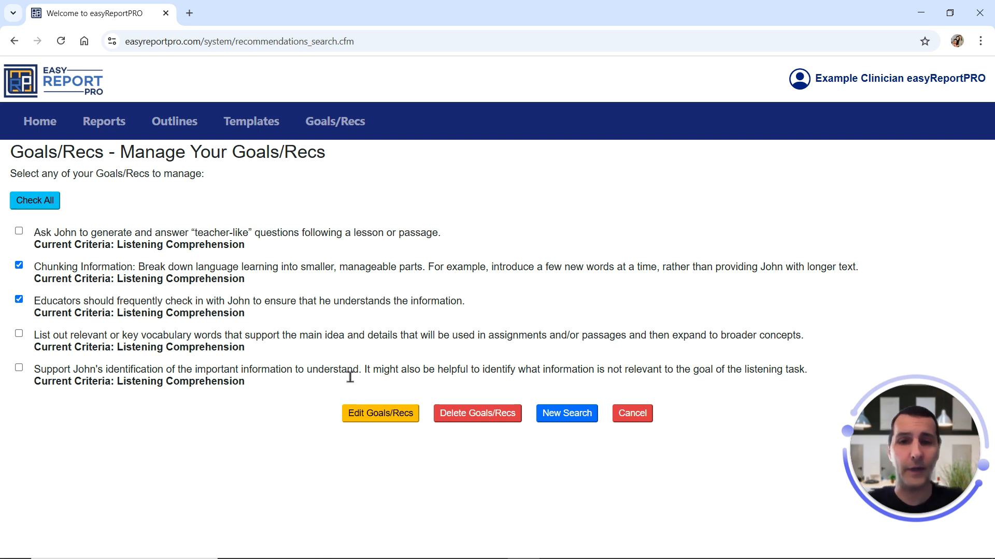
pyautogui.click(388, 414)
# Select Grade 1 alongside Listening Comprehension, replace the criteria of both shown recommendations with only the selected criteria, and save.
pyautogui.scroll(-1, 264, 329)
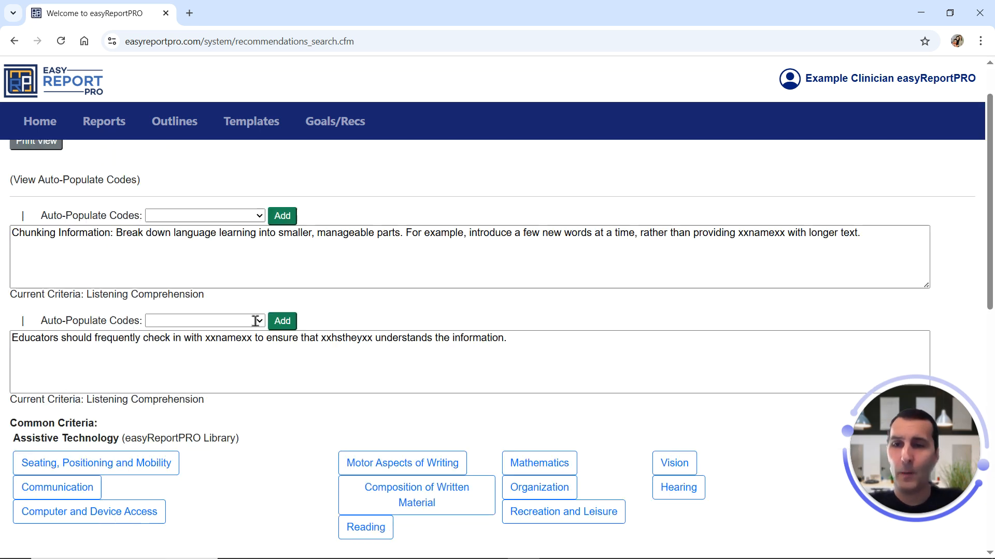
pyautogui.scroll(-6, 248, 331)
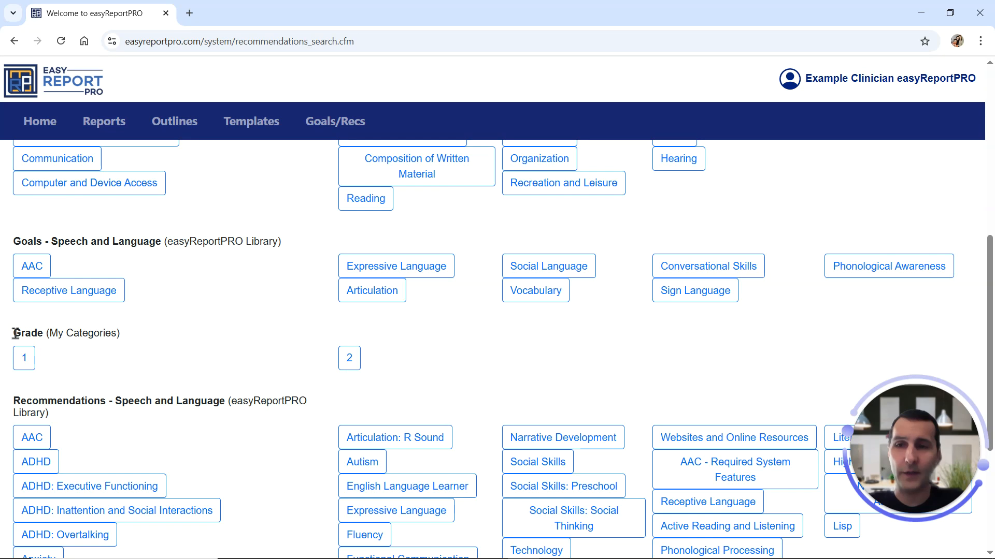
pyautogui.moveTo(15, 333); pyautogui.dragTo(118, 336)
pyautogui.scroll(-3, 133, 338)
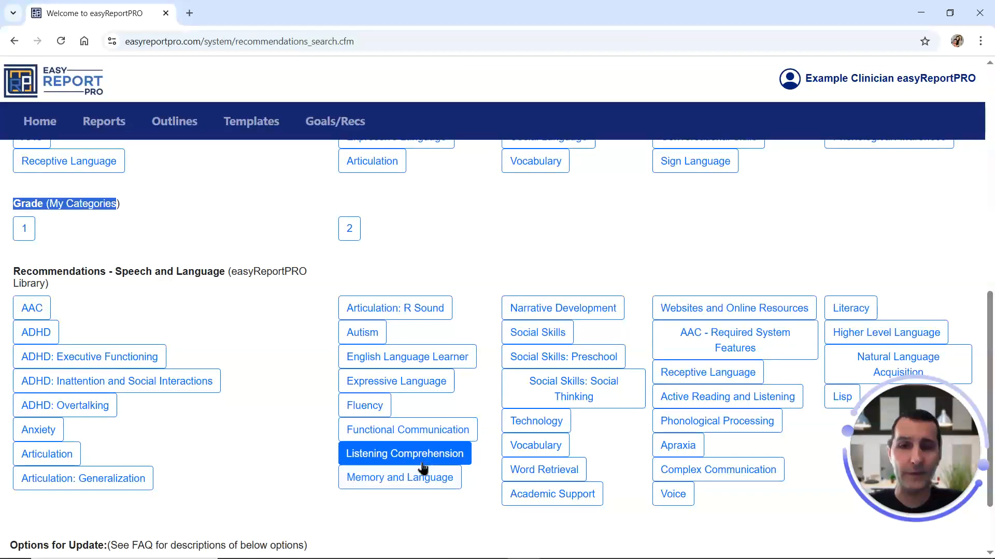
pyautogui.click(82, 259)
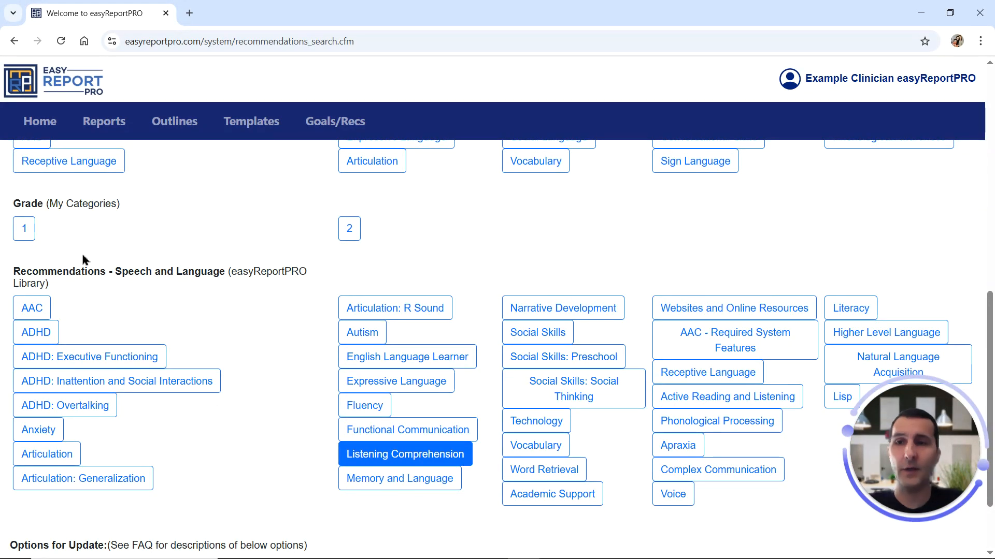
pyautogui.click(24, 230)
pyautogui.scroll(-2, 207, 337)
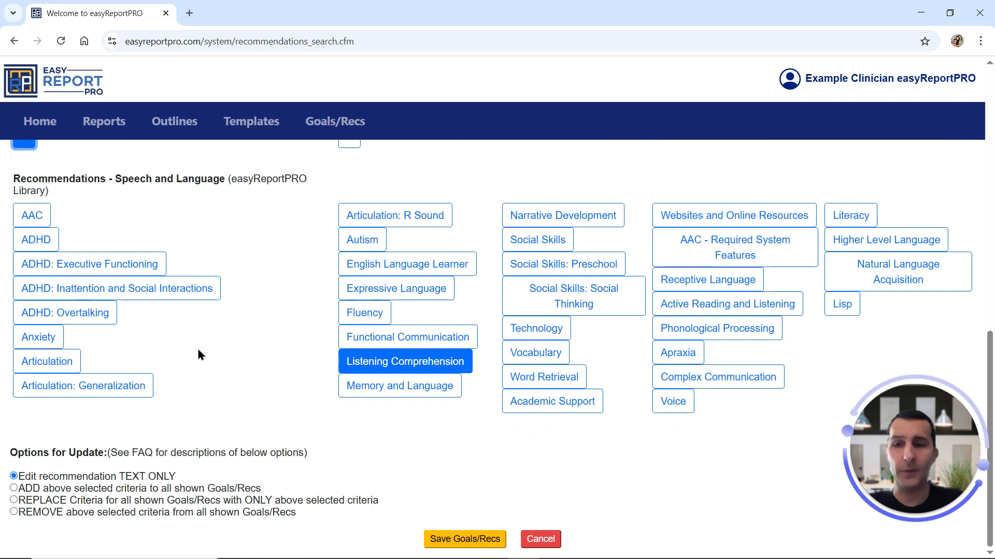
pyautogui.click(14, 501)
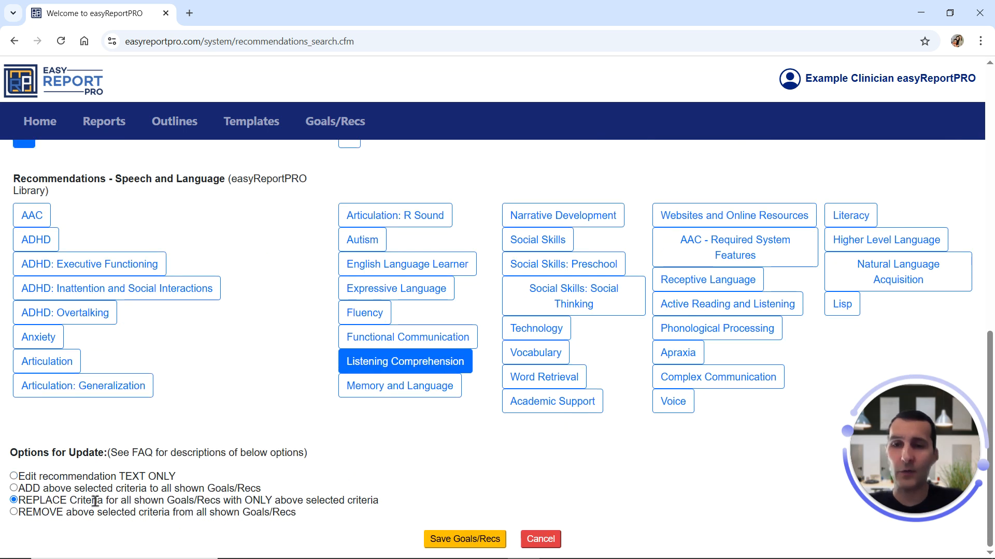
pyautogui.click(473, 540)
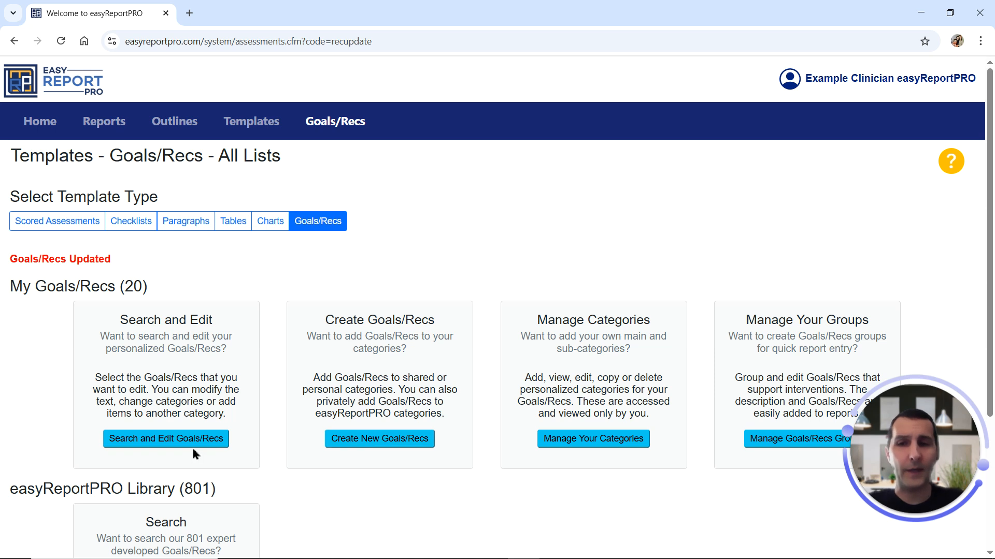
# Search the personal Goals/Recs under Listening Comprehension again to check the criteria of the updated recommendations.
pyautogui.click(177, 446)
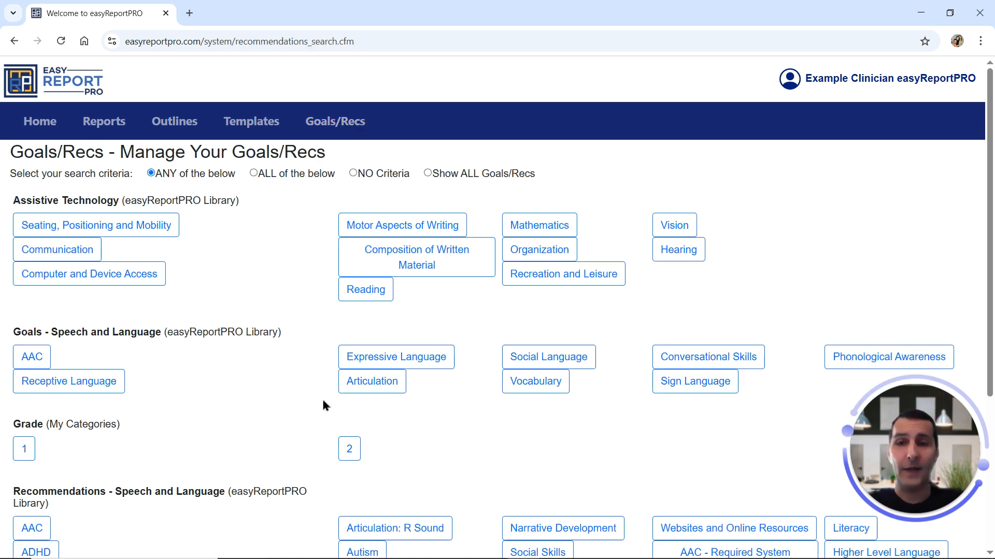
pyautogui.scroll(-5, 419, 348)
pyautogui.click(434, 448)
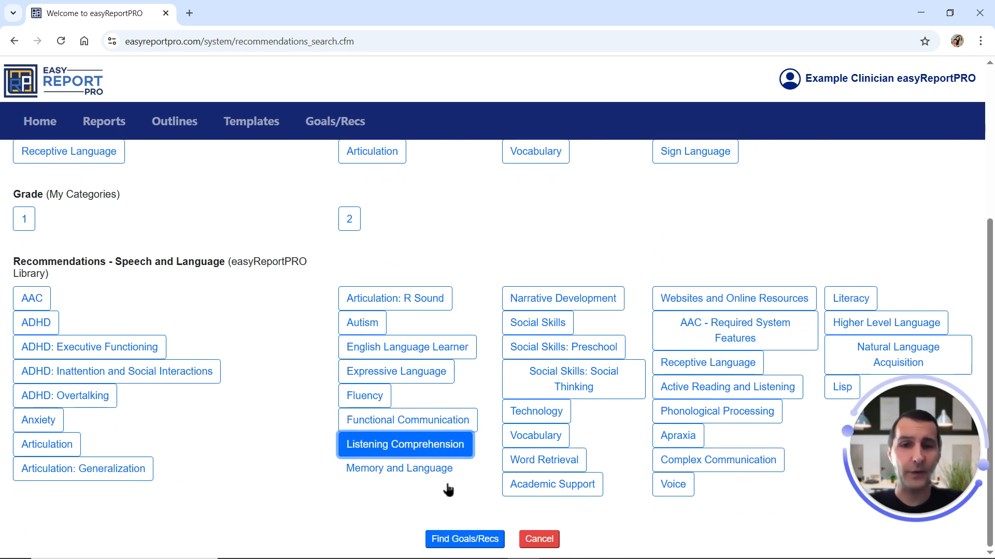
pyautogui.click(455, 539)
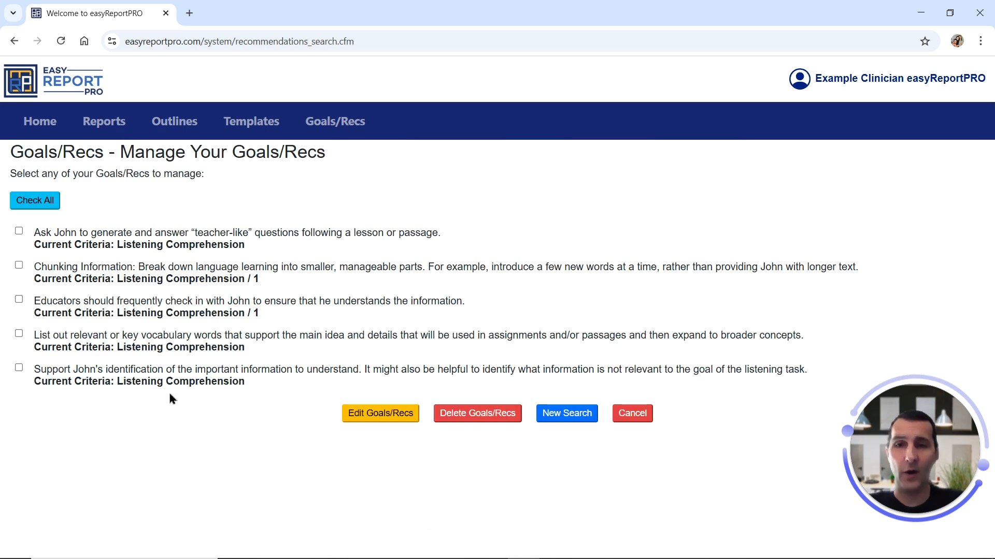
# Start a new search and find the personal Goals/Recs assigned to Grade 1.
pyautogui.click(568, 413)
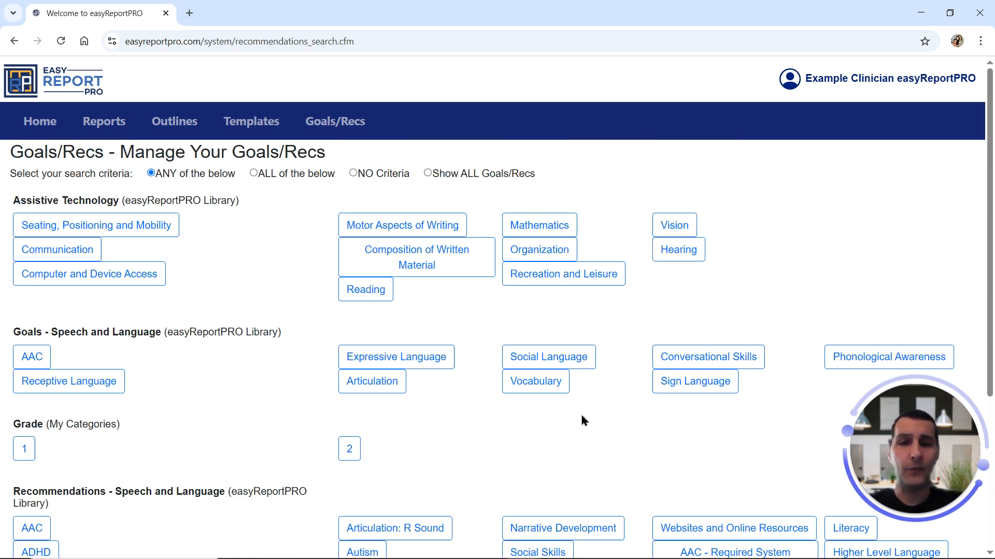
pyautogui.click(24, 448)
pyautogui.scroll(-5, 327, 331)
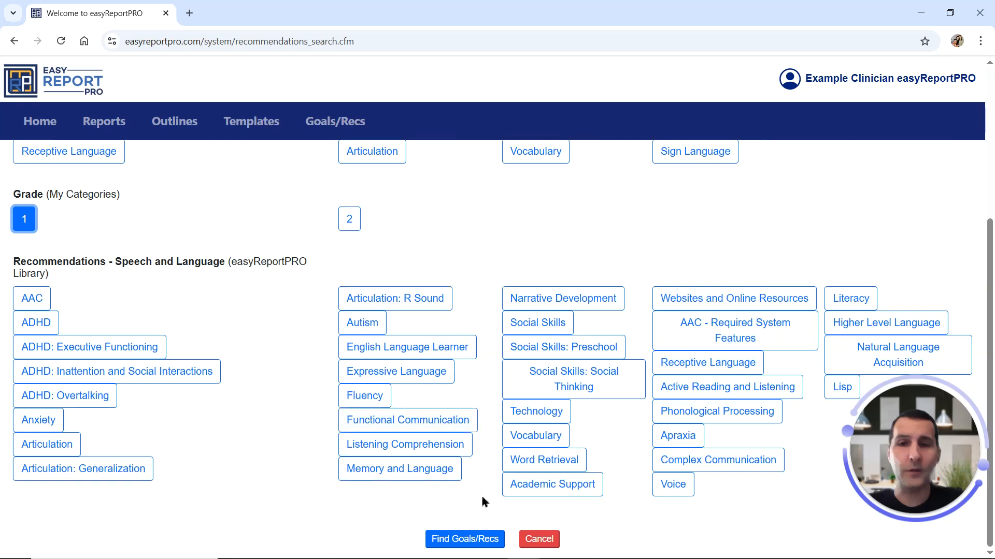
pyautogui.click(462, 537)
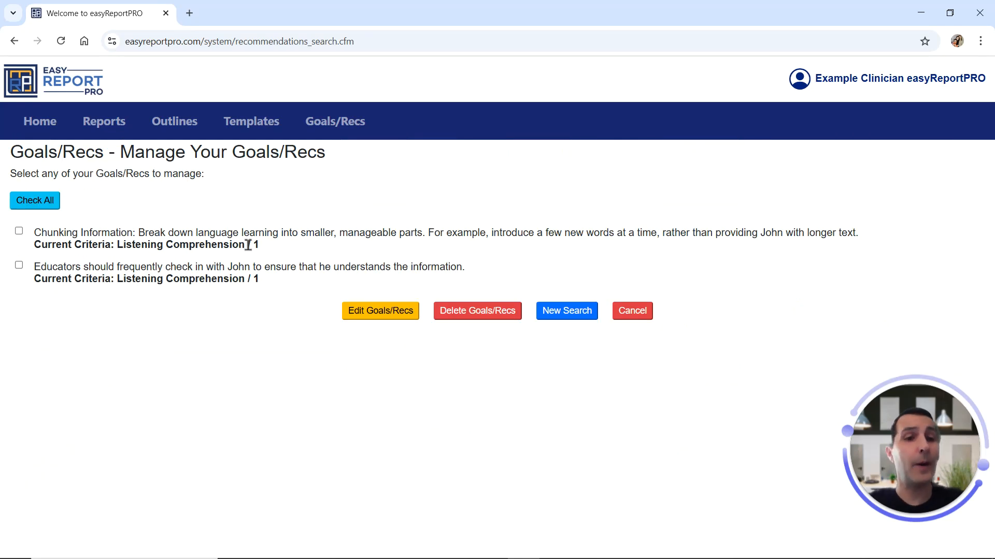